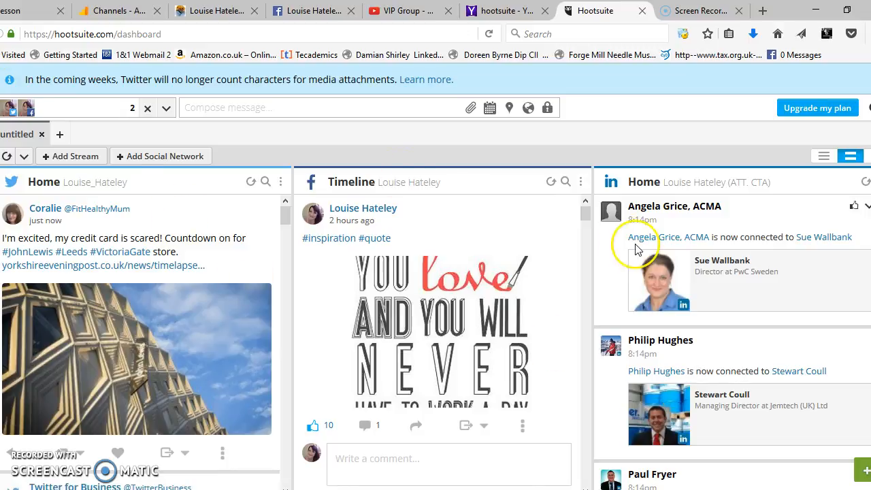
Open the composer's profile picker and view the connected accounts and the All, None and Favorites selection options
{"action": "mouse_move", "coordinate": [2, 131]}
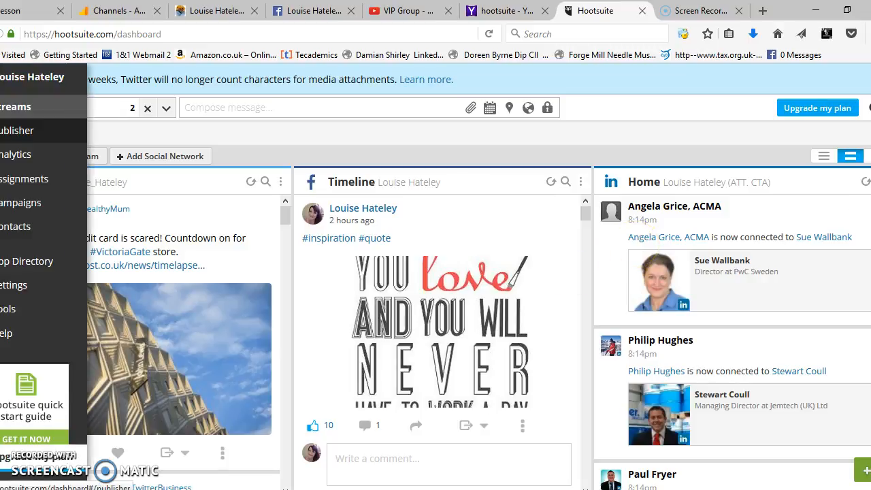
{"action": "left_click", "coordinate": [156, 107]}
{"action": "left_click", "coordinate": [630, 213]}
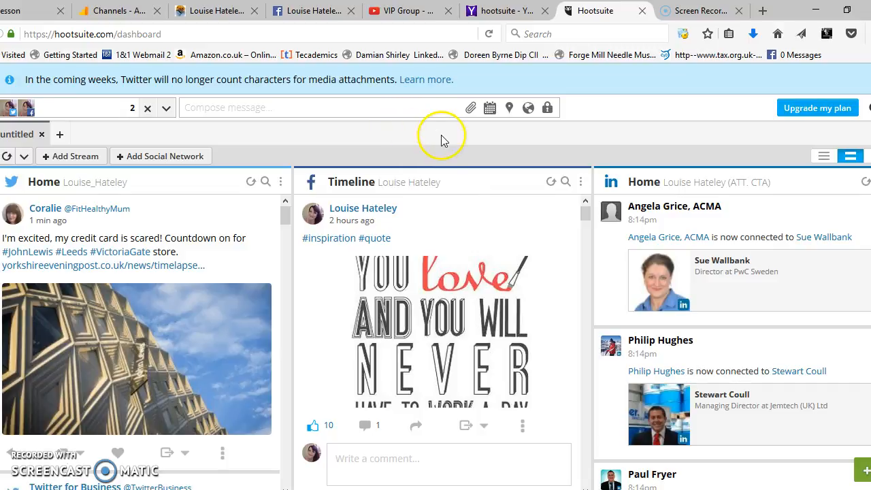
{"action": "left_click", "coordinate": [166, 108]}
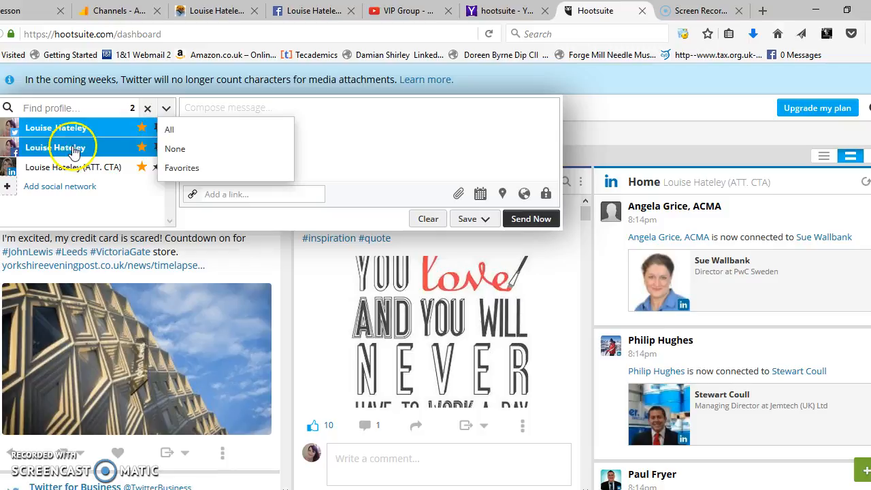
{"action": "left_click", "coordinate": [52, 131]}
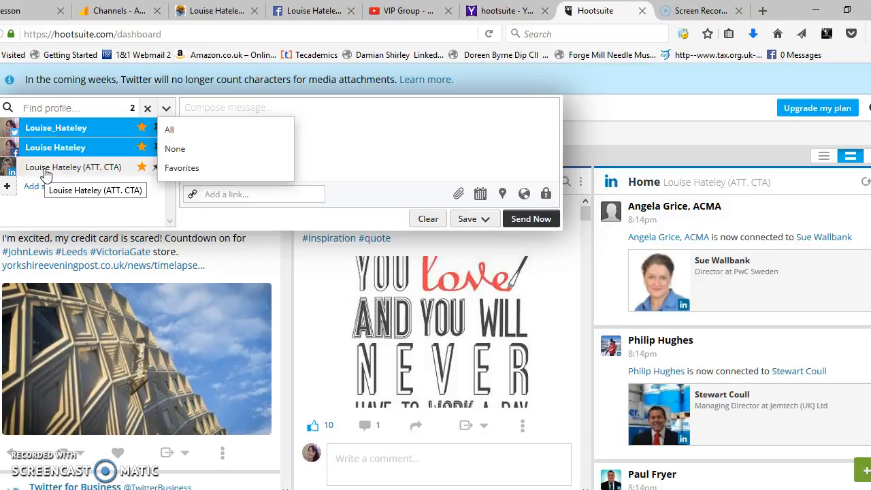
{"action": "left_click", "coordinate": [102, 204]}
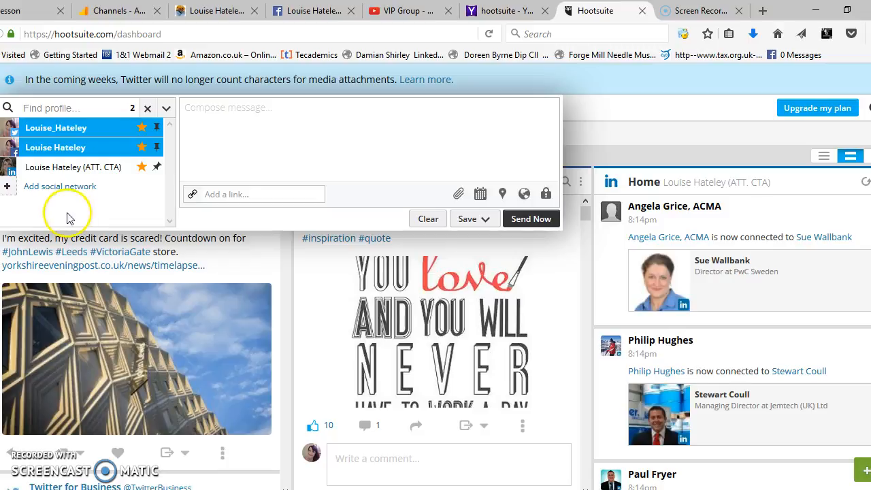
View the networks offered in the Add Social Network dialog, and close it without adding one
{"action": "mouse_move", "coordinate": [77, 145]}
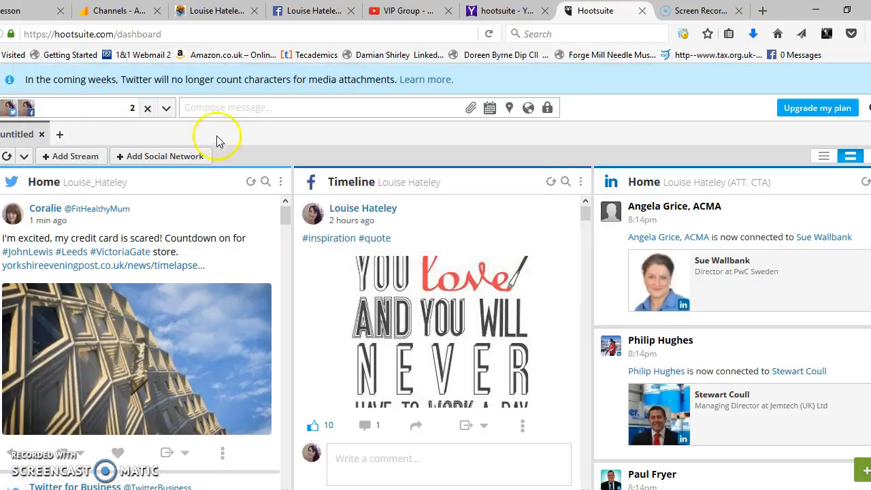
{"action": "left_click", "coordinate": [133, 108]}
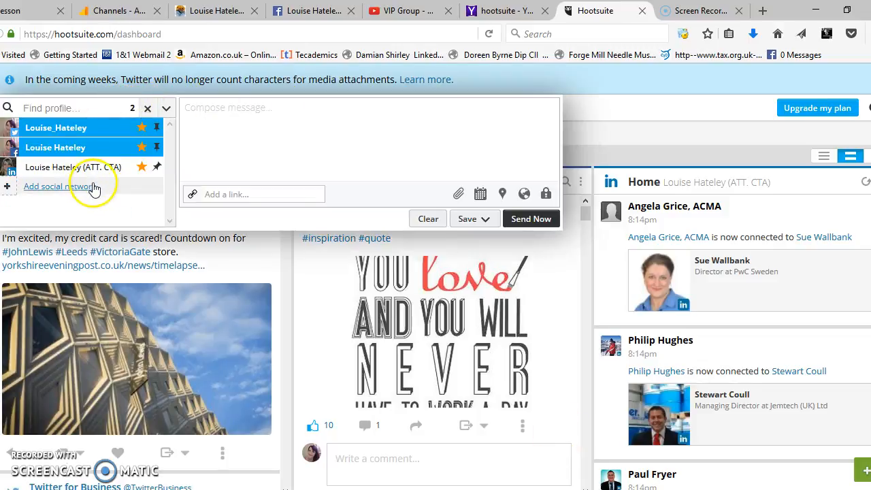
{"action": "left_click", "coordinate": [39, 187]}
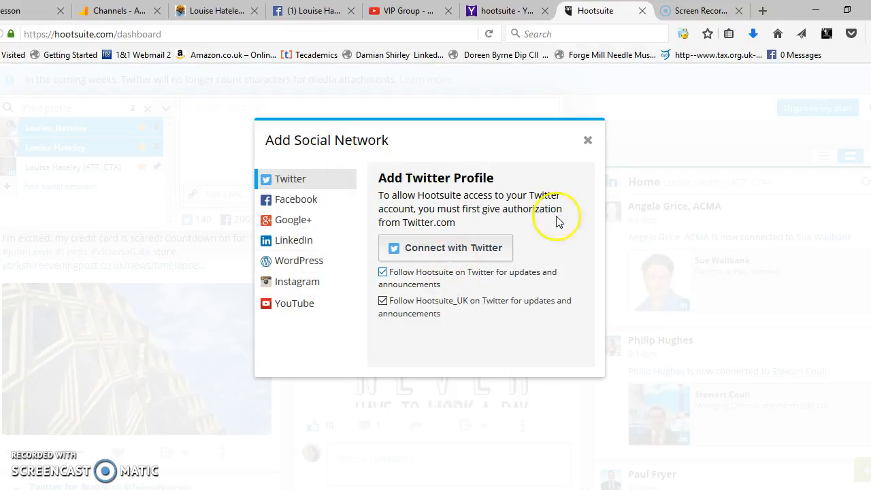
{"action": "left_click", "coordinate": [592, 142]}
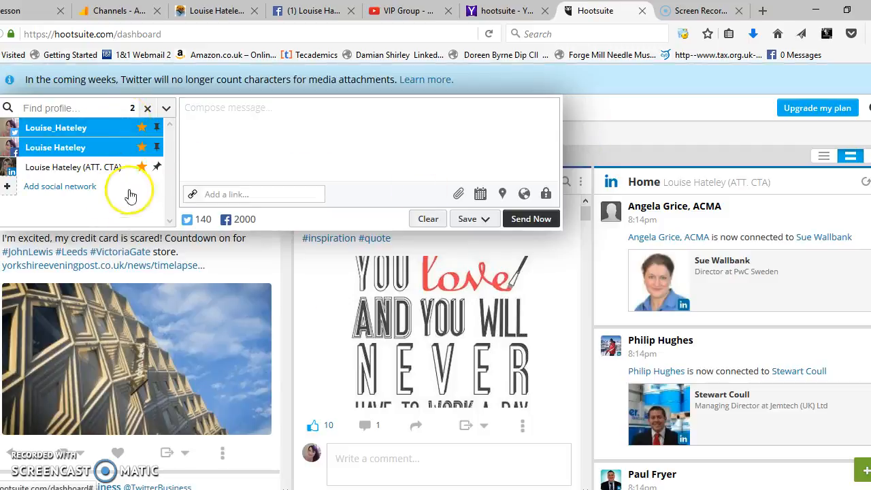
Write "text" as the message in the composer and place the cursor in its link field
{"action": "left_click", "coordinate": [220, 139]}
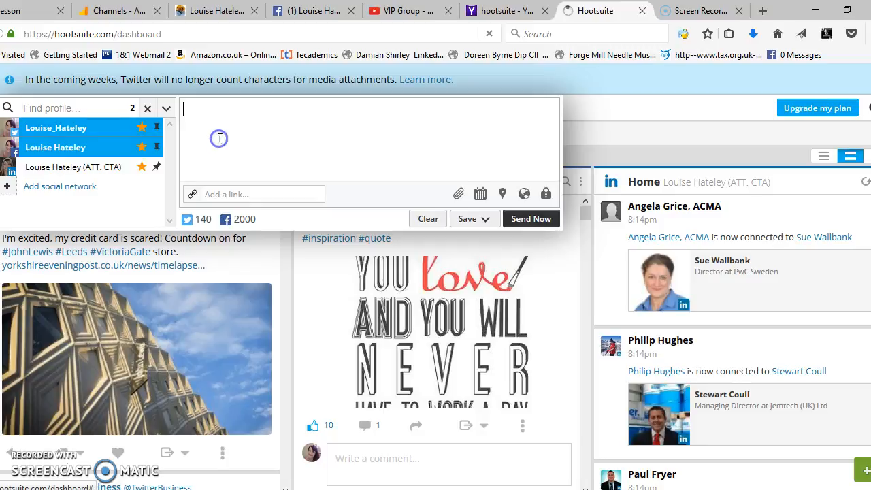
{"action": "left_click", "coordinate": [225, 136]}
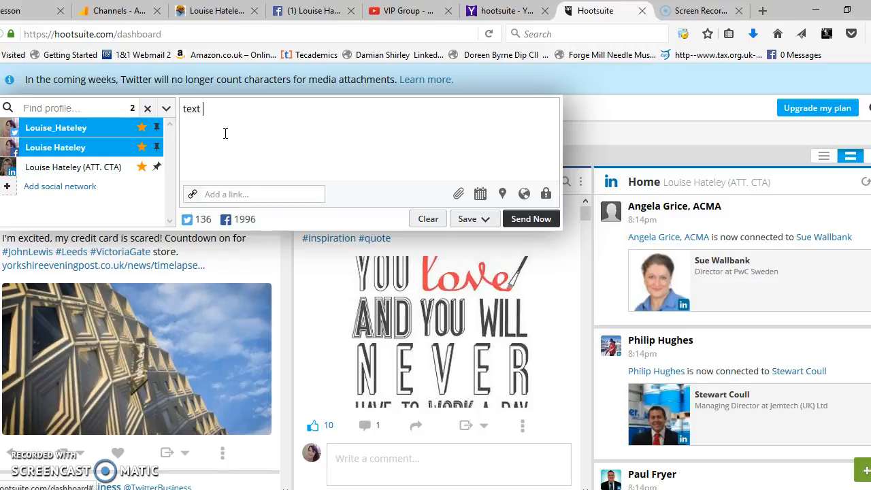
{"action": "left_click", "coordinate": [230, 195]}
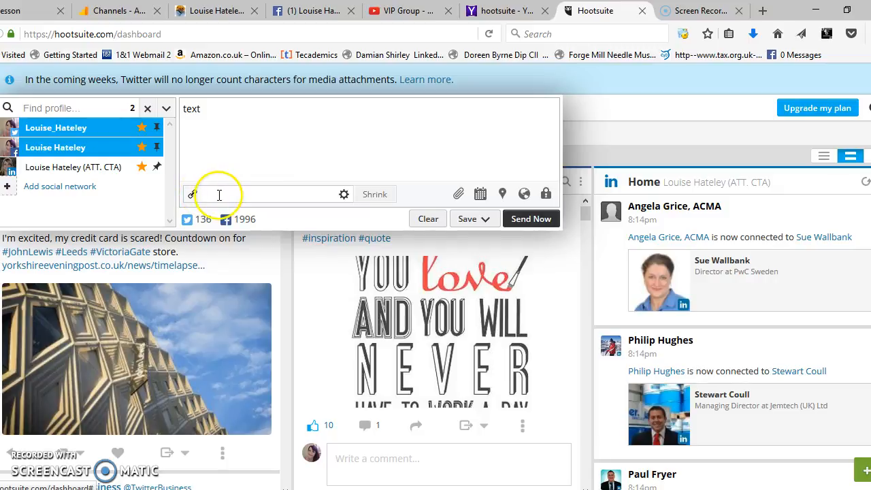
Show the message's media attachment area and view the options for saving it as a draft
{"action": "left_click", "coordinate": [457, 194]}
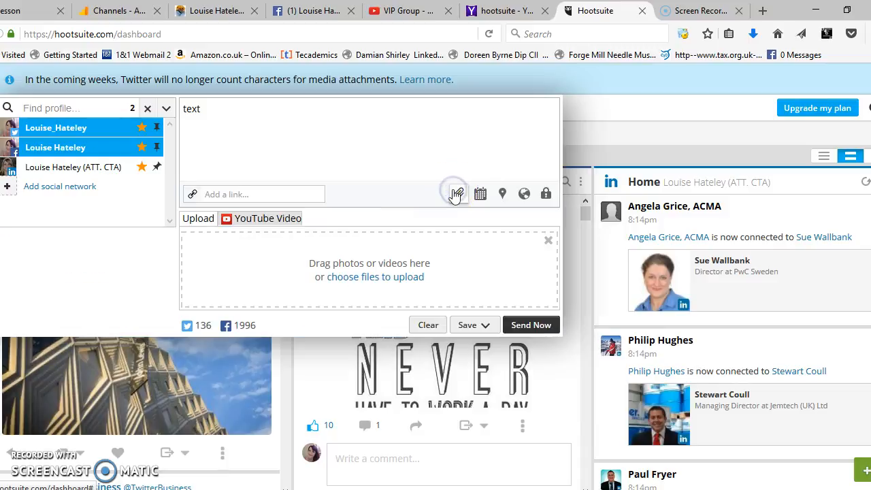
{"action": "left_click", "coordinate": [371, 279]}
{"action": "left_click", "coordinate": [356, 295]}
{"action": "left_click", "coordinate": [353, 307]}
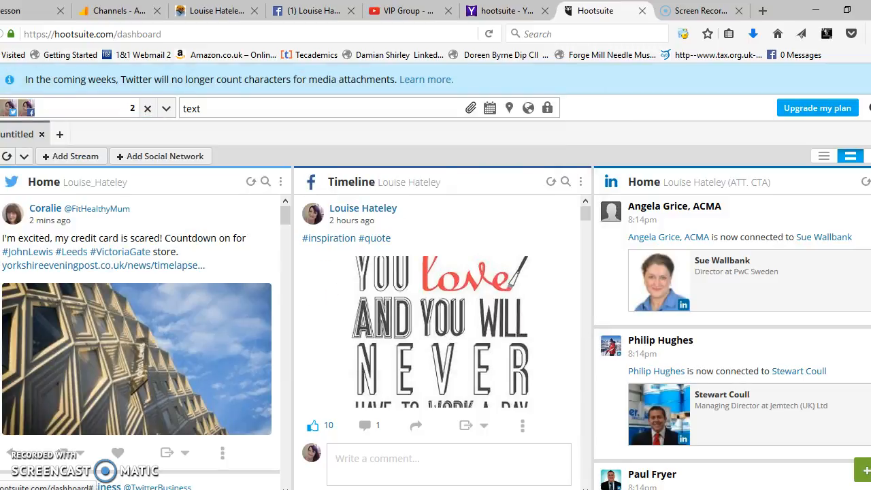
{"action": "left_click", "coordinate": [204, 107]}
{"action": "left_click", "coordinate": [476, 112]}
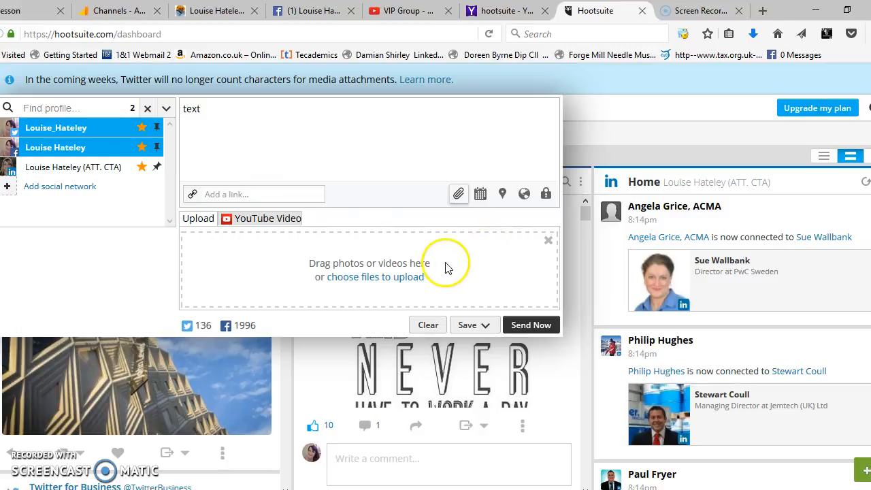
{"action": "left_click", "coordinate": [487, 326]}
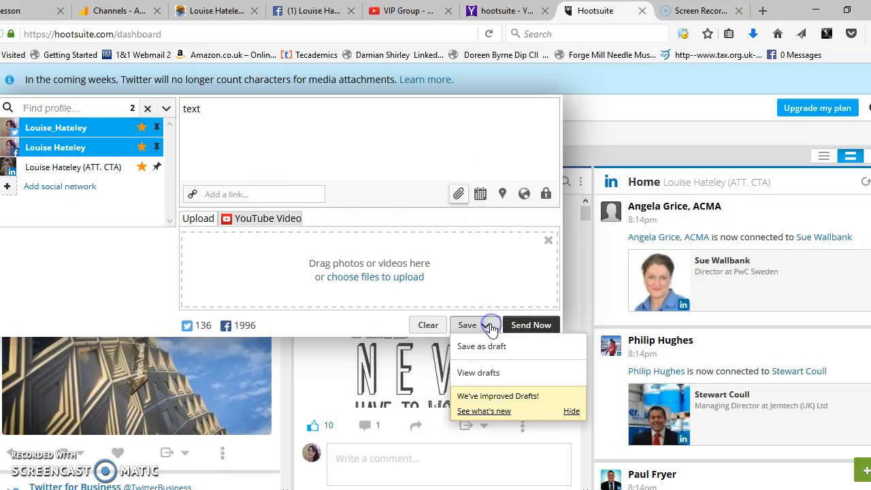
{"action": "left_click", "coordinate": [531, 268]}
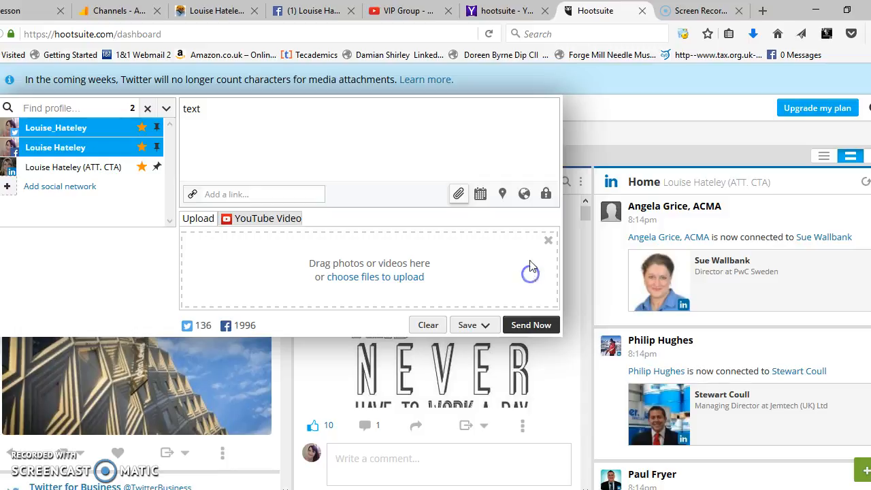
Open the list of scheduled posts in the Publisher
{"action": "left_click", "coordinate": [6, 130]}
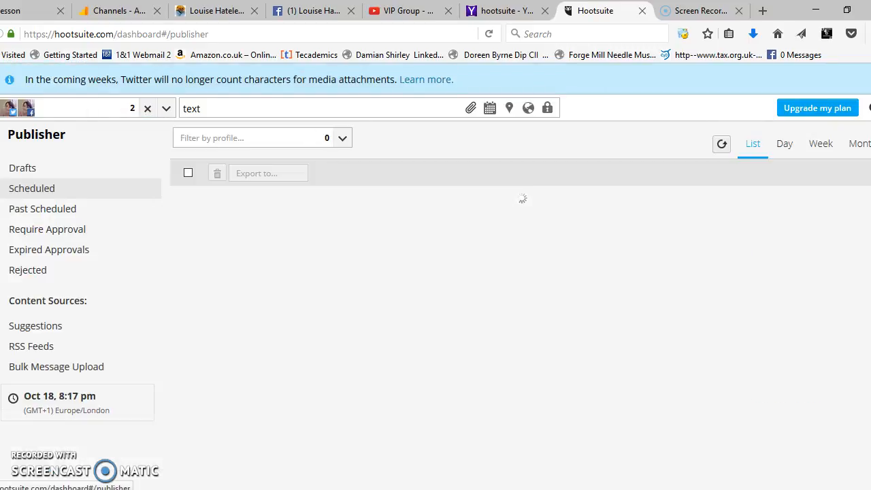
{"action": "left_click", "coordinate": [63, 196]}
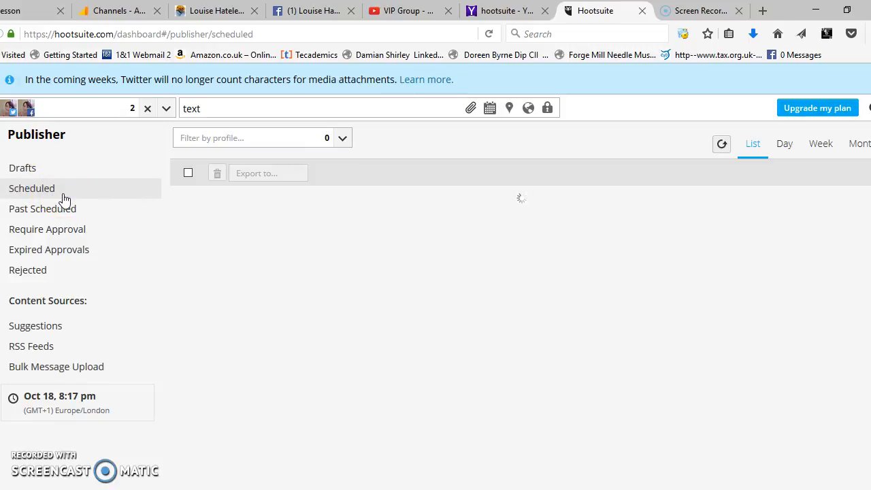
{"action": "mouse_move", "coordinate": [2, 130]}
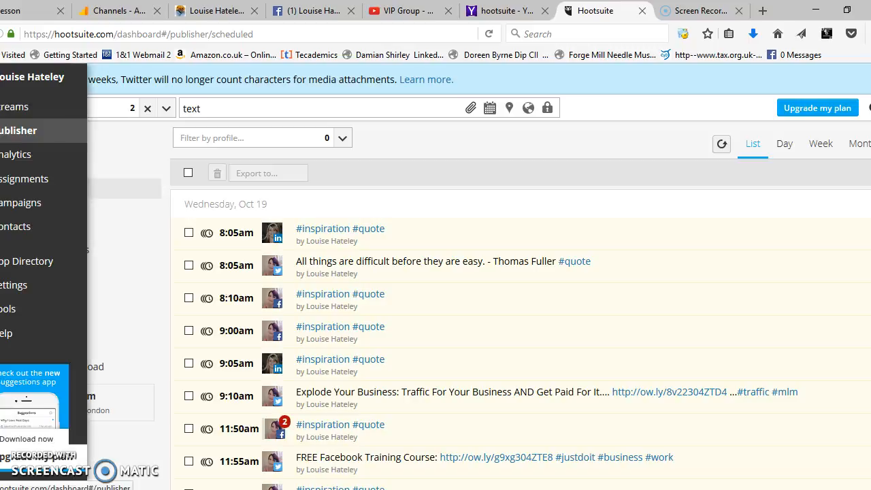
Show the scheduling options for the "text" message and add the LinkedIn profile to its selected profiles
{"action": "left_click", "coordinate": [365, 103]}
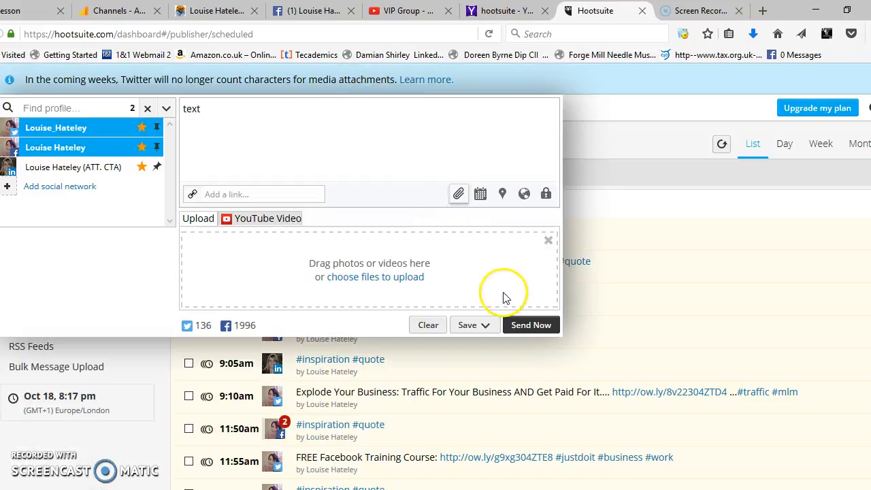
{"action": "left_click", "coordinate": [480, 195]}
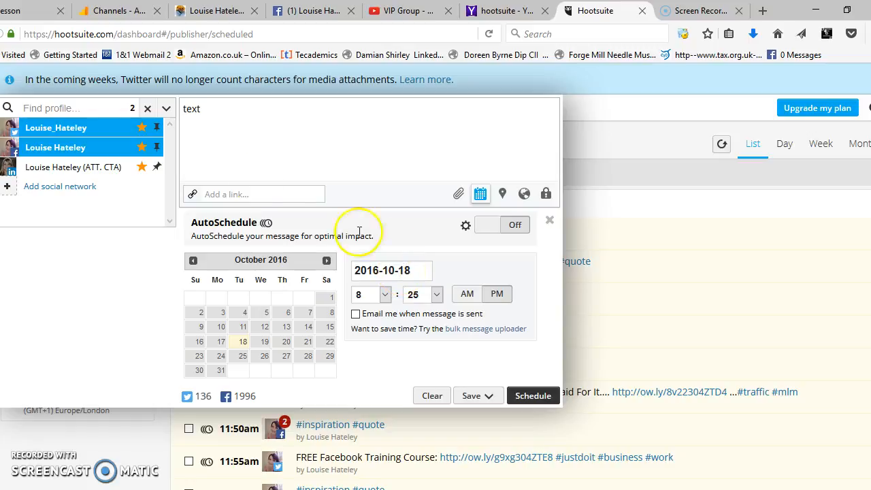
{"action": "left_click", "coordinate": [99, 132]}
{"action": "left_click", "coordinate": [85, 128]}
{"action": "left_click", "coordinate": [85, 168]}
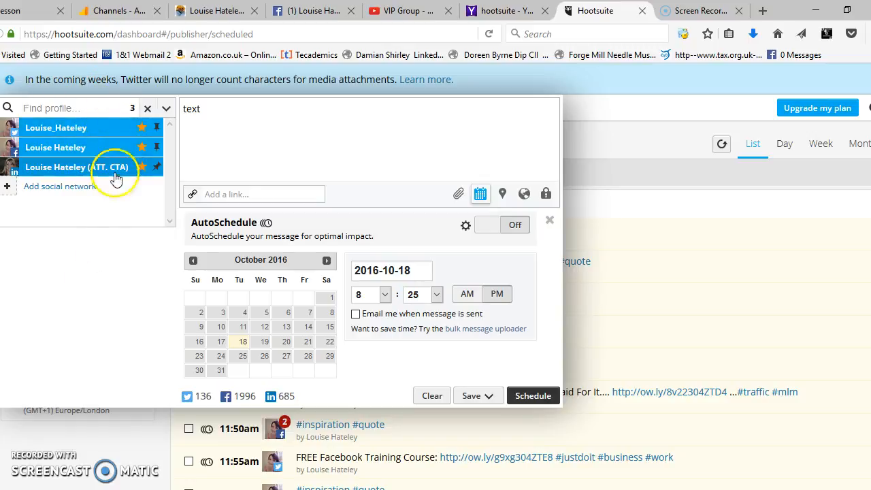
Reopen the "text" message, turn on AutoSchedule for it, and collapse the composer
{"action": "left_click", "coordinate": [274, 460]}
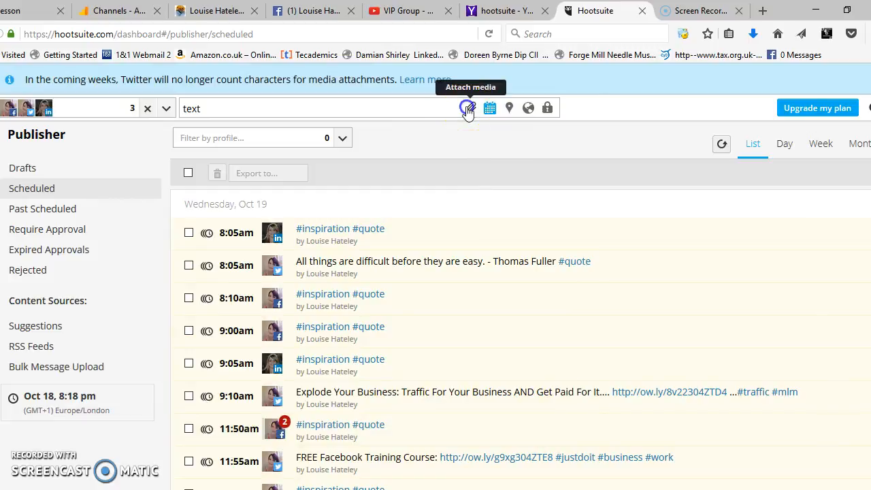
{"action": "left_click", "coordinate": [446, 111]}
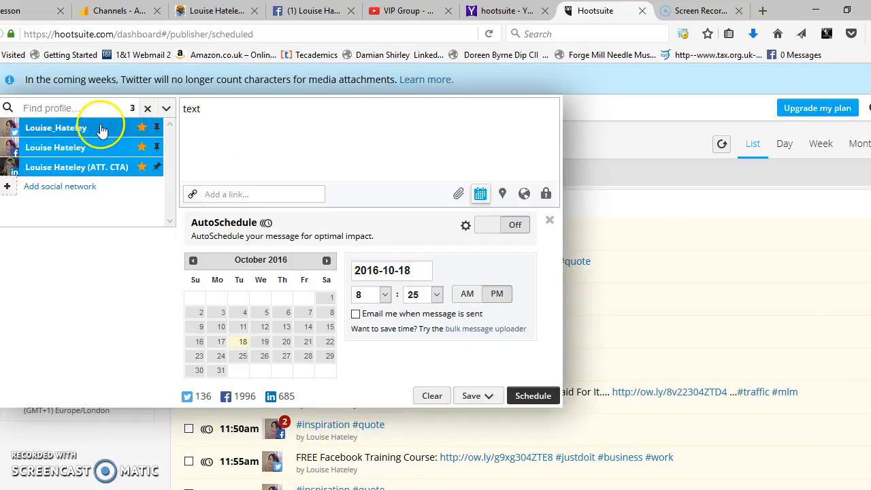
{"action": "left_click", "coordinate": [272, 428]}
{"action": "left_click", "coordinate": [167, 116]}
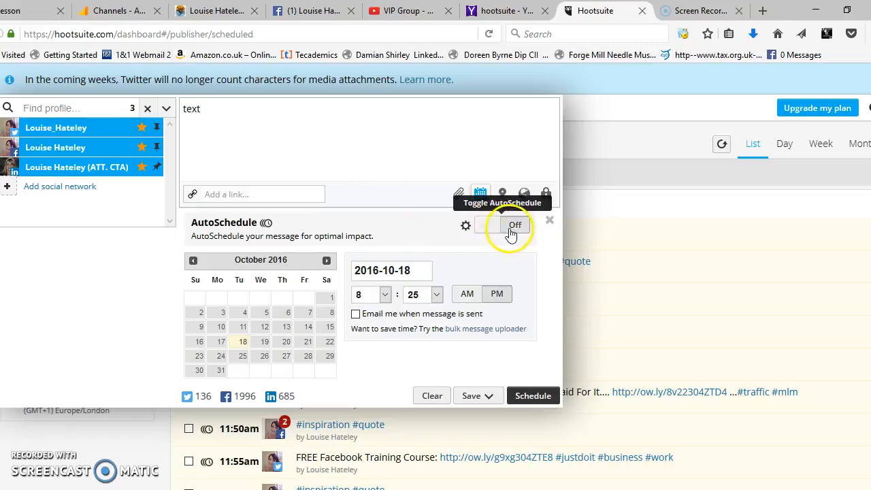
{"action": "left_click", "coordinate": [484, 227]}
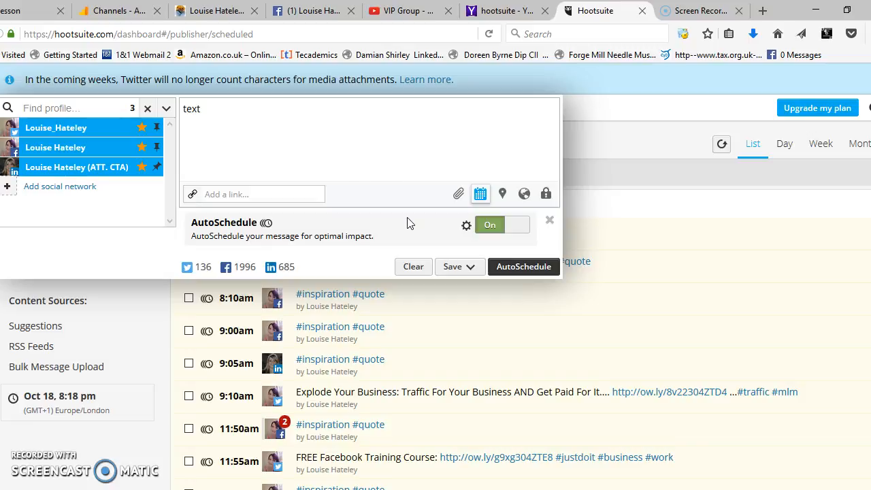
{"action": "left_click", "coordinate": [618, 363]}
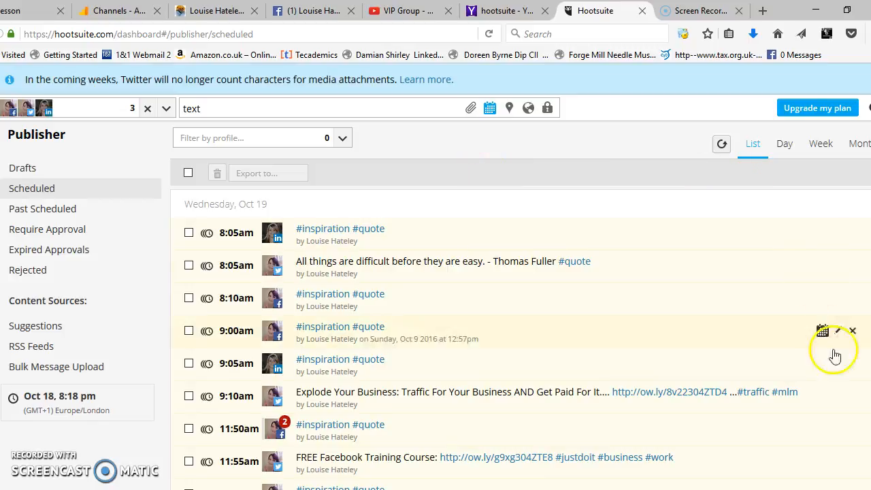
Examine the times, profiles and contents of the posts scheduled for Wednesday, Oct 19
{"action": "scroll", "coordinate": [652, 353], "scroll_direction": "down", "scroll_amount": 2}
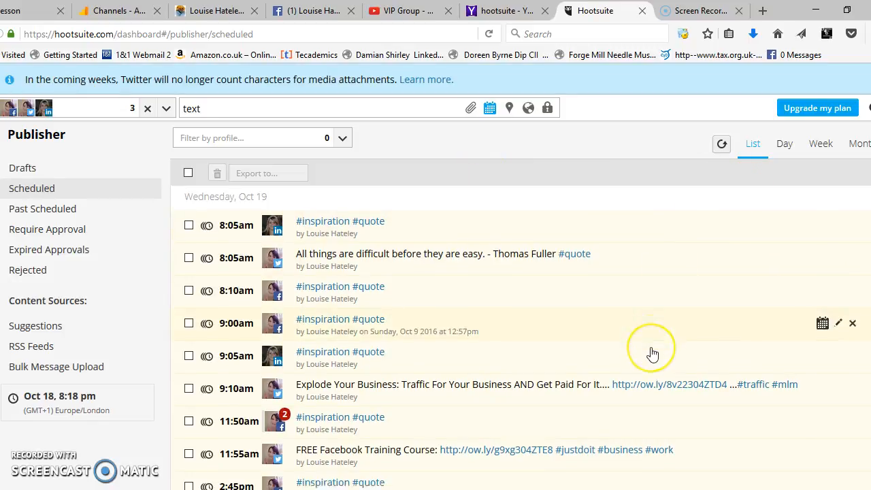
{"action": "scroll", "coordinate": [652, 353], "scroll_direction": "down", "scroll_amount": 1}
{"action": "scroll", "coordinate": [652, 353], "scroll_direction": "down", "scroll_amount": 1}
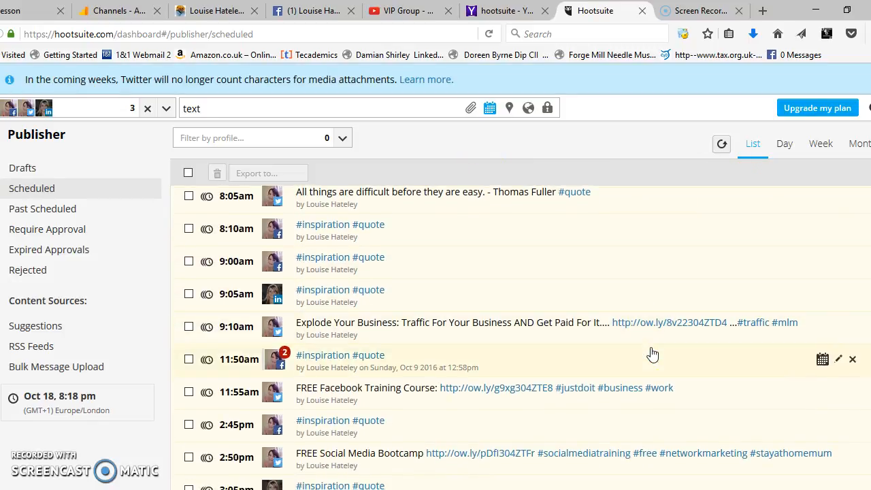
{"action": "scroll", "coordinate": [652, 352], "scroll_direction": "up", "scroll_amount": 2}
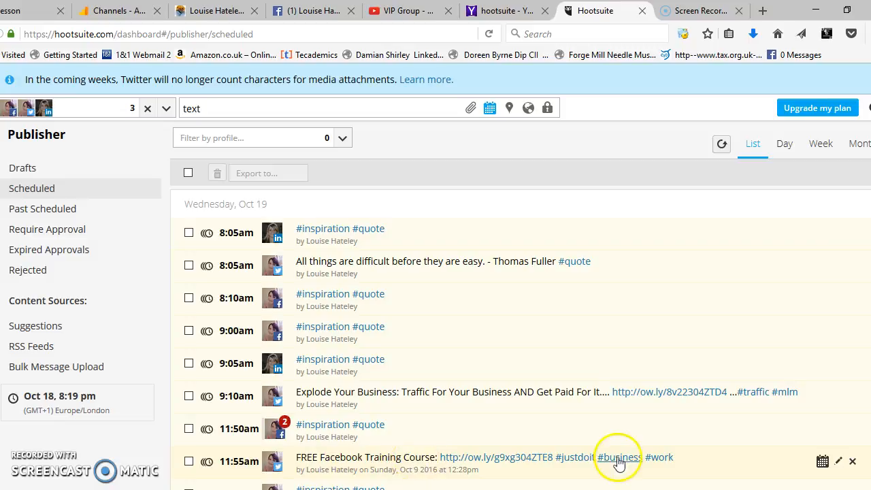
{"action": "scroll", "coordinate": [718, 451], "scroll_direction": "down", "scroll_amount": 2}
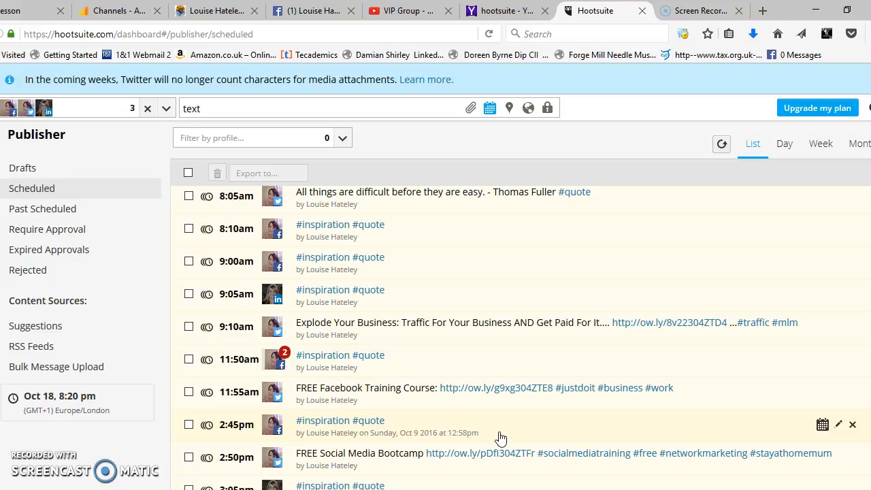
{"action": "left_click", "coordinate": [183, 138]}
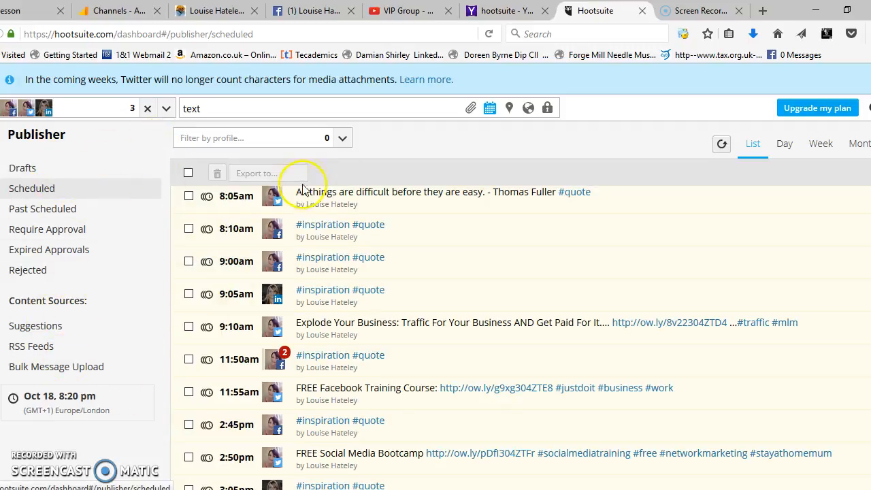
{"action": "scroll", "coordinate": [524, 334], "scroll_direction": "up", "scroll_amount": 2}
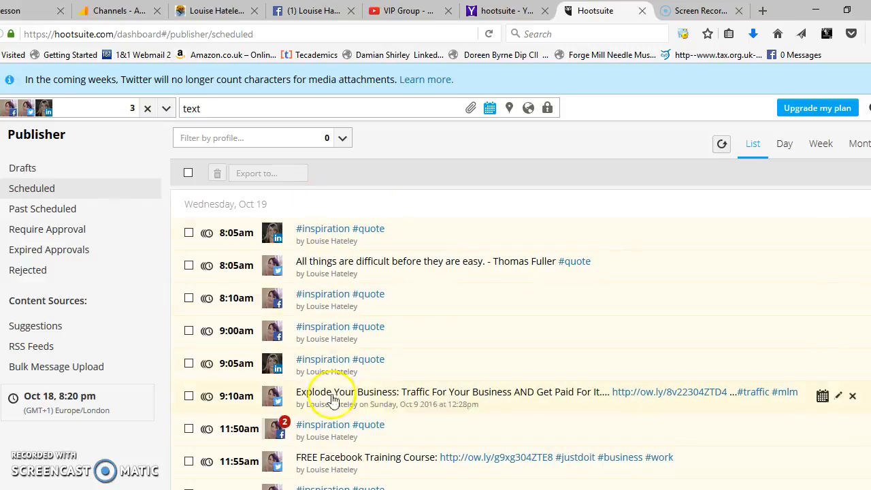
{"action": "scroll", "coordinate": [510, 341], "scroll_direction": "down", "scroll_amount": 5}
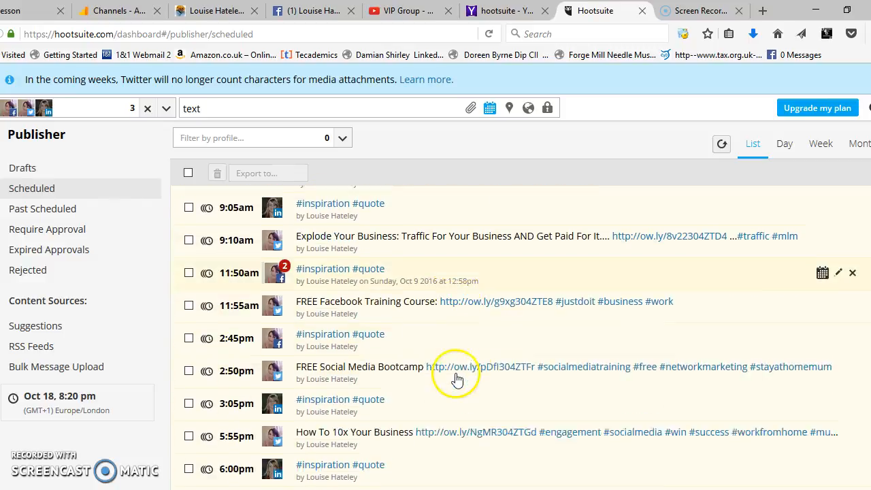
Review the scheduled posts for the rest of Wednesday, Oct 19 and all of Thursday, Oct 20, comparing their times, profiles and contents
{"action": "scroll", "coordinate": [432, 480], "scroll_direction": "down", "scroll_amount": 2}
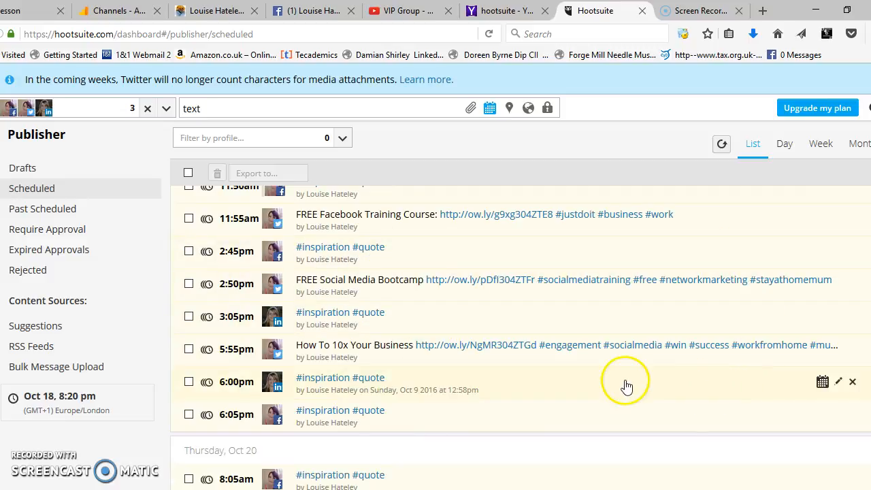
{"action": "scroll", "coordinate": [613, 344], "scroll_direction": "up", "scroll_amount": 7}
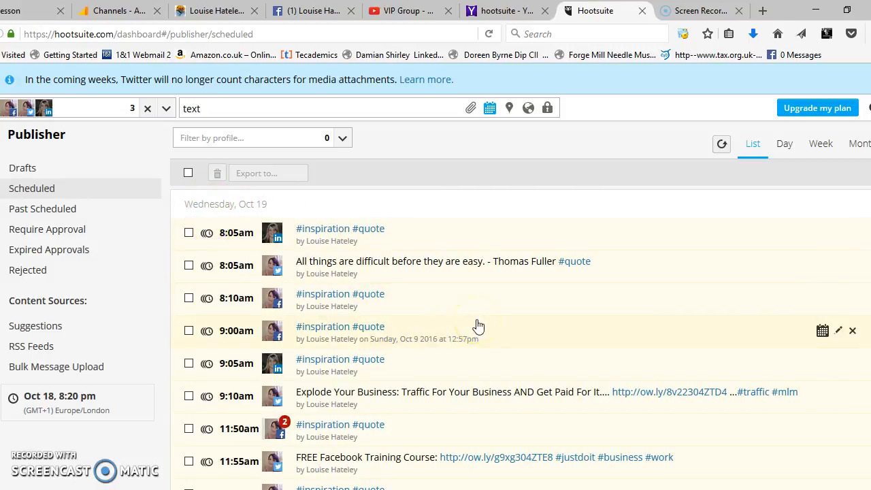
{"action": "scroll", "coordinate": [462, 290], "scroll_direction": "down", "scroll_amount": 1}
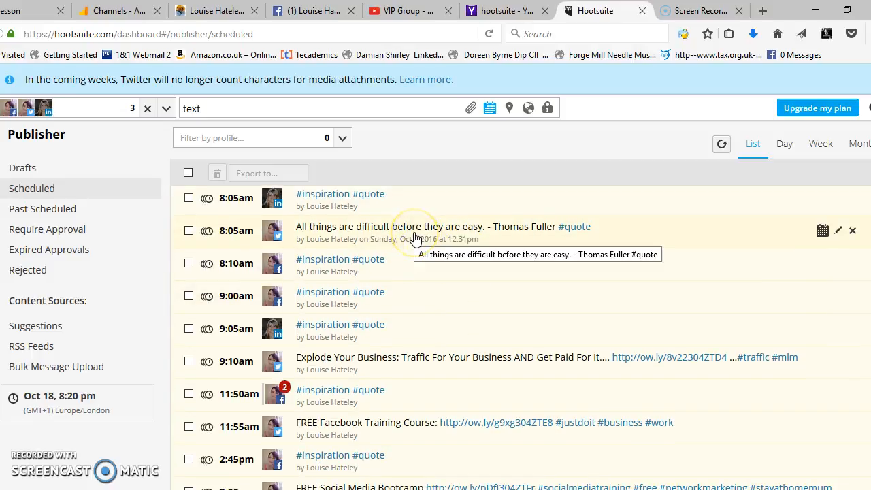
{"action": "scroll", "coordinate": [415, 239], "scroll_direction": "up", "scroll_amount": 1}
{"action": "scroll", "coordinate": [388, 234], "scroll_direction": "down", "scroll_amount": 4}
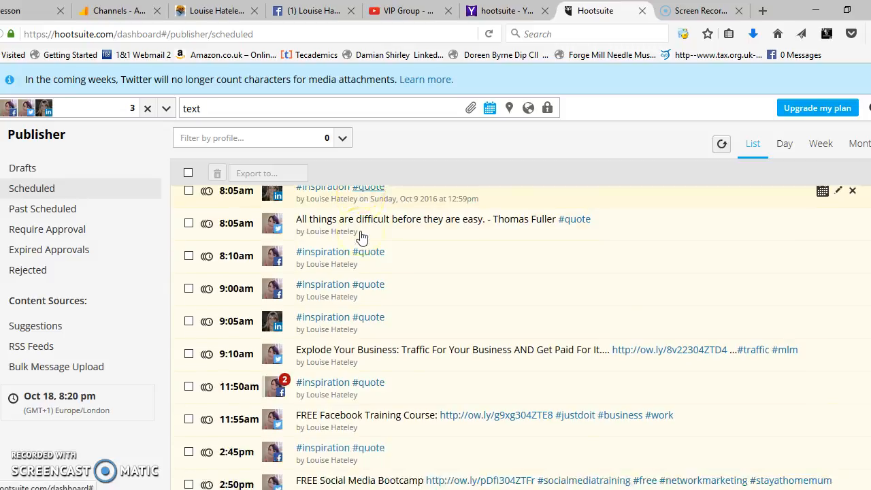
{"action": "scroll", "coordinate": [362, 236], "scroll_direction": "down", "scroll_amount": 6}
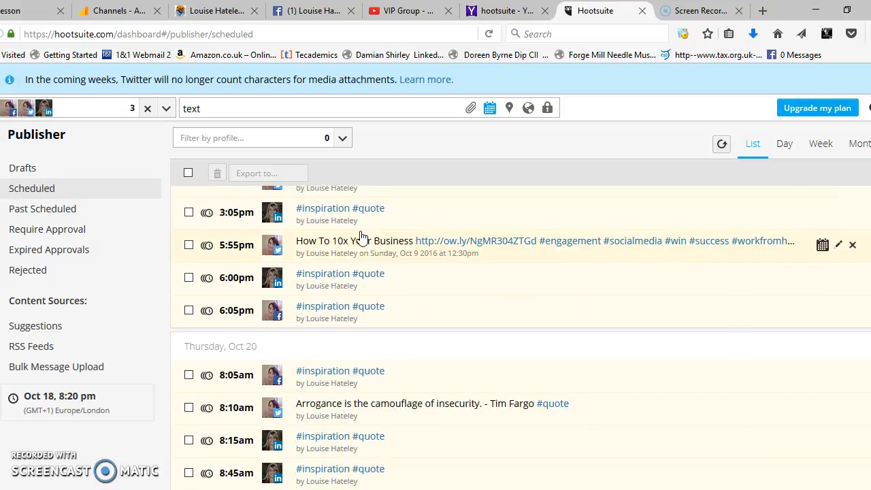
{"action": "scroll", "coordinate": [362, 236], "scroll_direction": "down", "scroll_amount": 2}
{"action": "scroll", "coordinate": [362, 236], "scroll_direction": "down", "scroll_amount": 1}
{"action": "scroll", "coordinate": [362, 236], "scroll_direction": "down", "scroll_amount": 1}
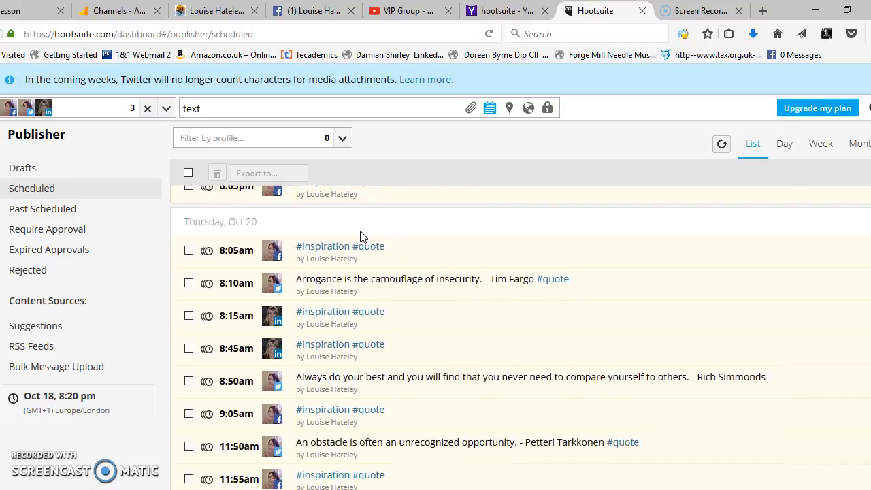
{"action": "scroll", "coordinate": [362, 236], "scroll_direction": "down", "scroll_amount": 1}
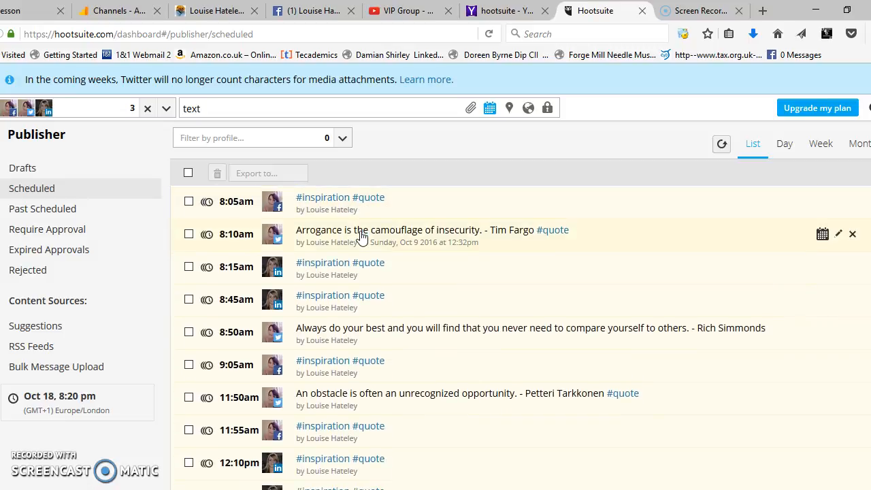
{"action": "scroll", "coordinate": [362, 237], "scroll_direction": "down", "scroll_amount": 2}
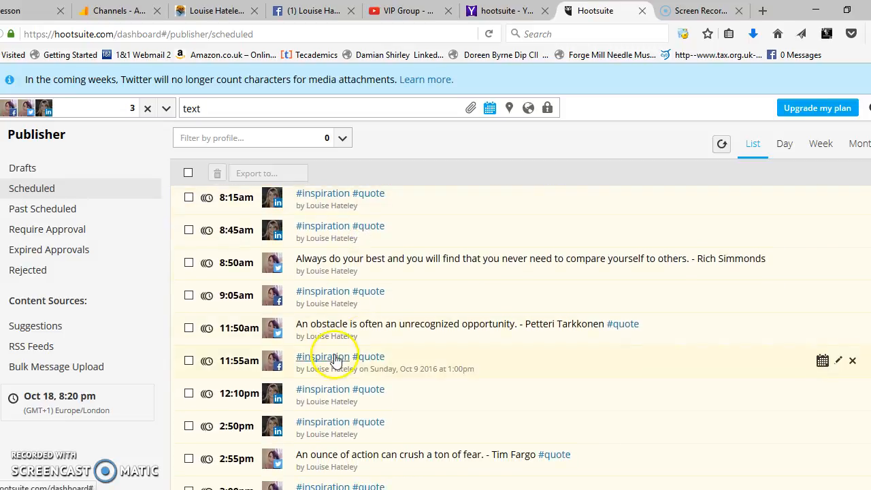
{"action": "scroll", "coordinate": [666, 293], "scroll_direction": "down", "scroll_amount": 2}
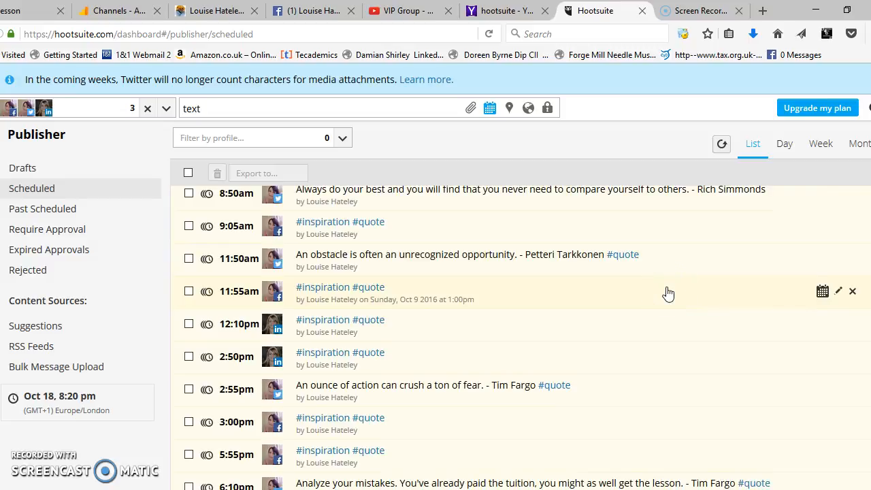
{"action": "scroll", "coordinate": [667, 294], "scroll_direction": "down", "scroll_amount": 4}
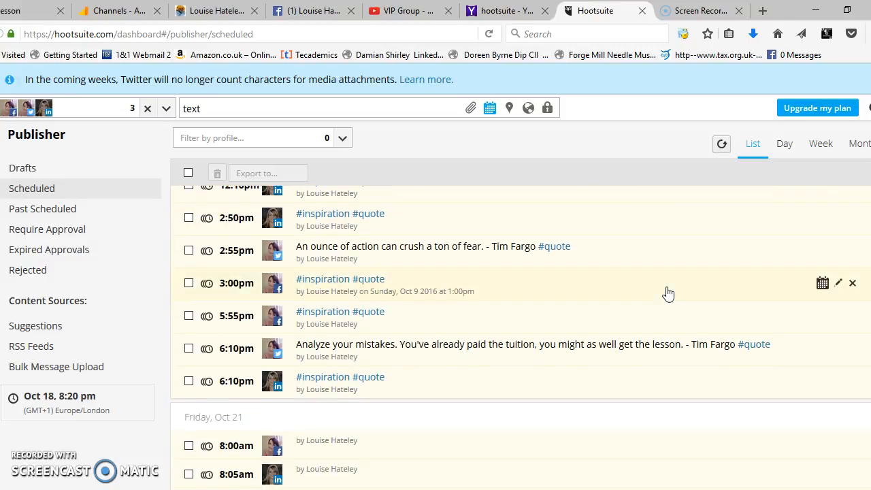
{"action": "left_click", "coordinate": [719, 304]}
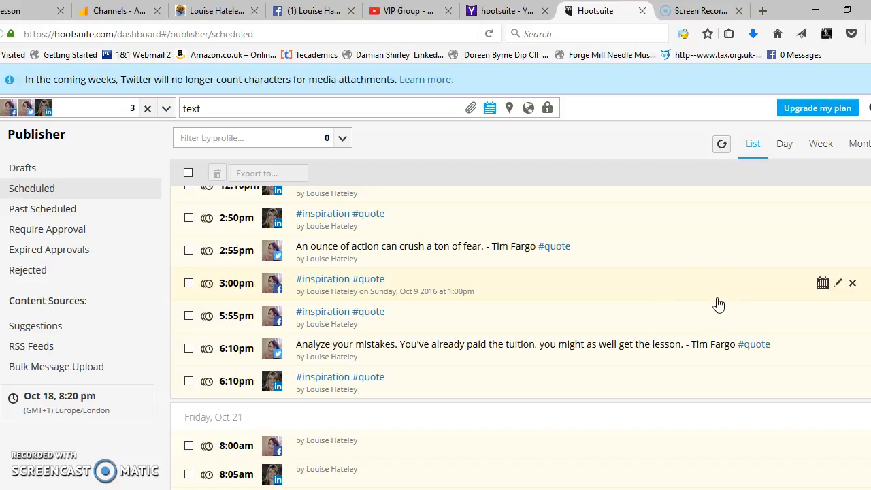